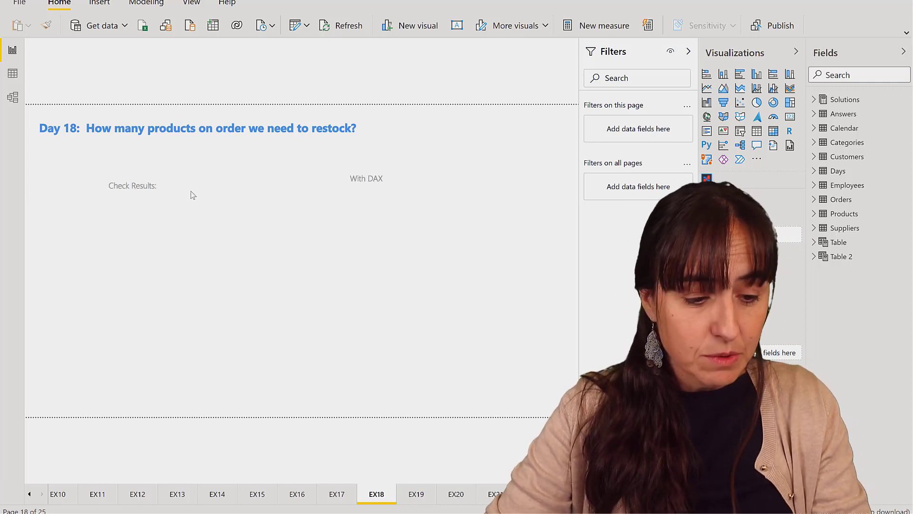
Step: Search 'prod' and add ProductName as an enlarged table below Check Results
left_click(844, 77)
type("prod")
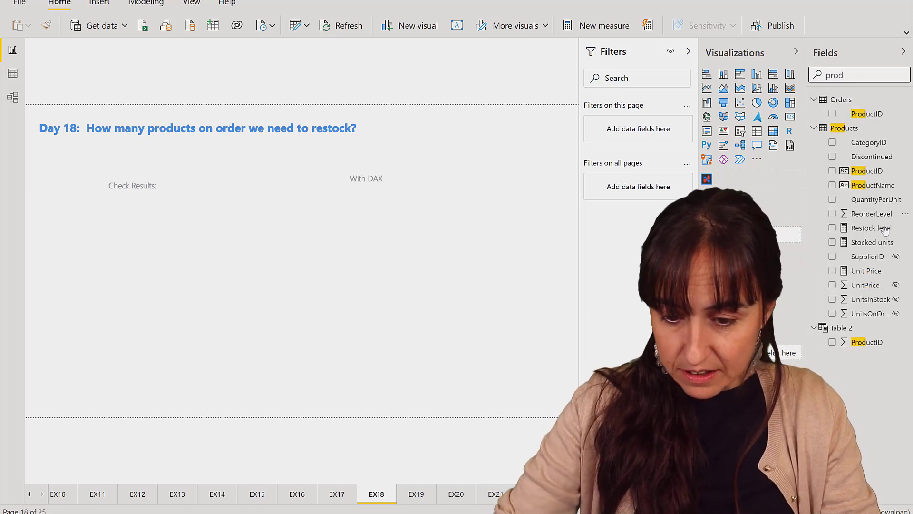
left_click_drag(873, 185, 119, 238)
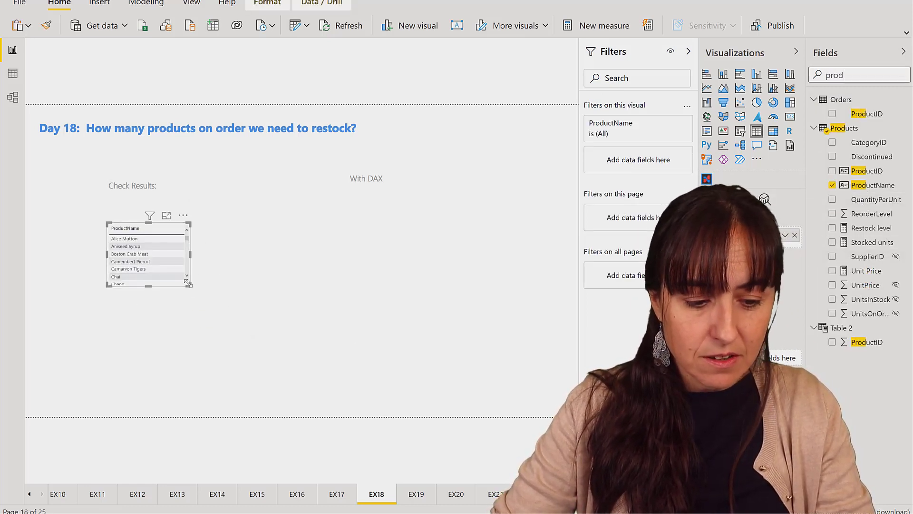
left_click_drag(189, 286, 221, 419)
left_click_drag(223, 381, 184, 348)
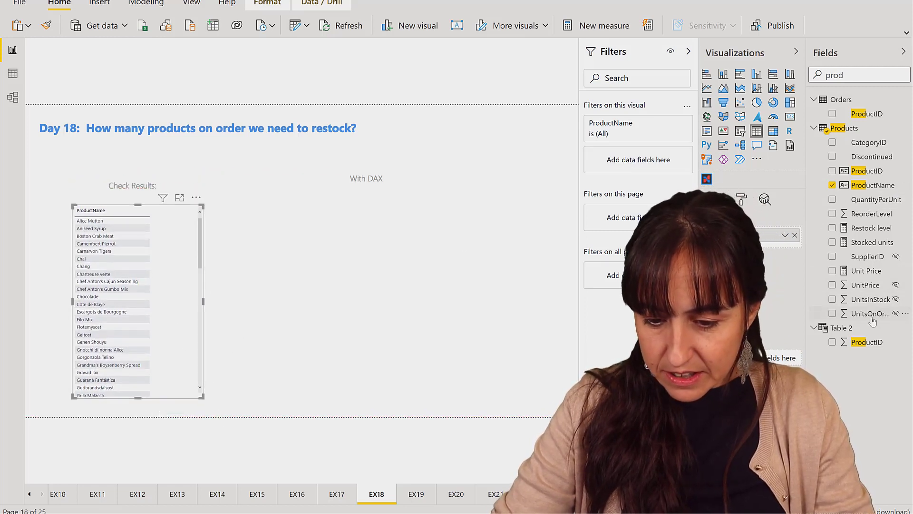
Step: Add UnitsOnOrder and UnitsInStock columns to the table, then switch to the Excel sheet
left_click_drag(872, 314, 182, 301)
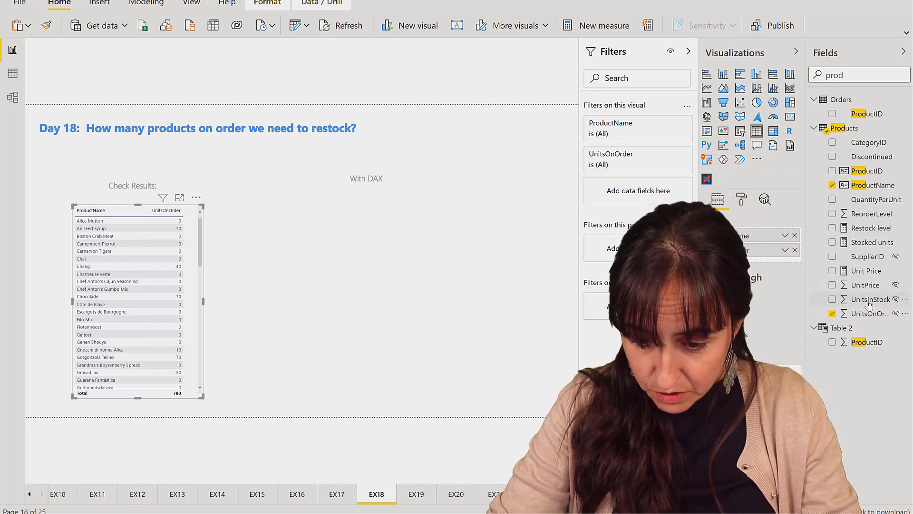
left_click_drag(869, 305, 166, 333)
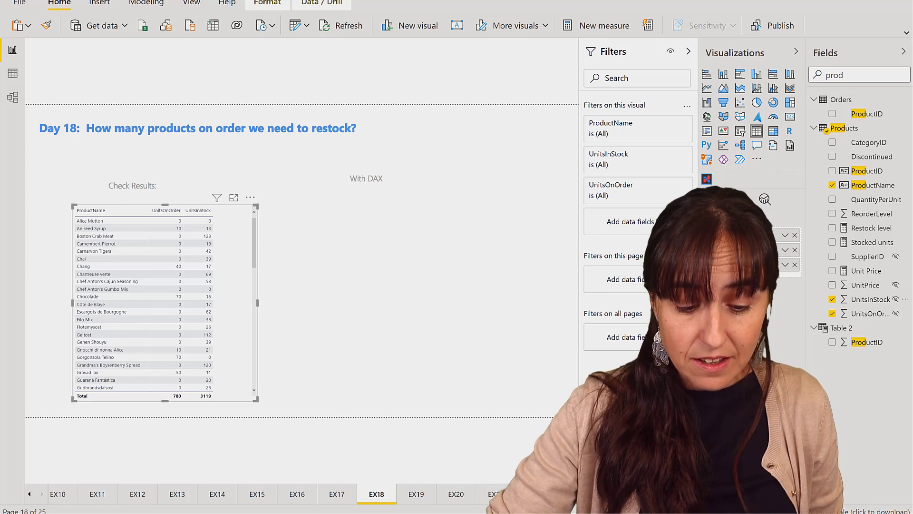
key("alt+Tab")
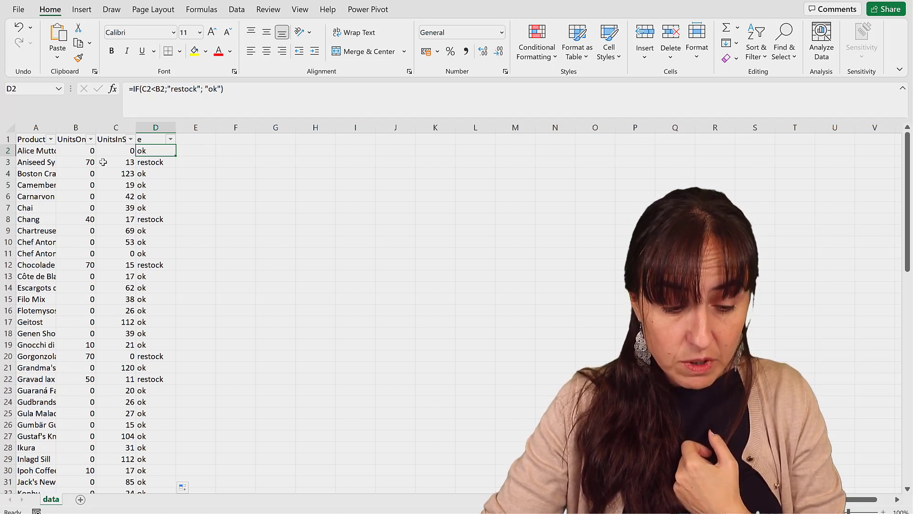
Step: Filter column D to show only 'restock' rows and select their UnitsInStock values
left_click(170, 139)
left_click(51, 292)
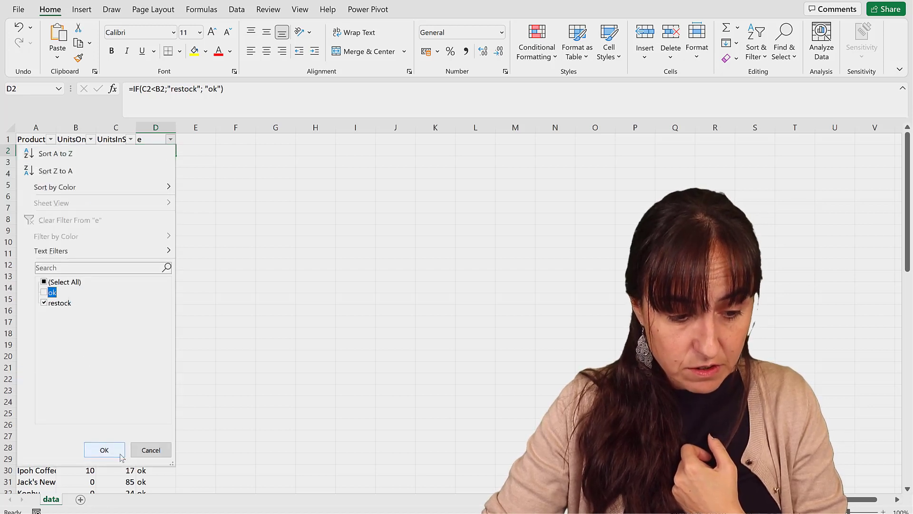
left_click(104, 450)
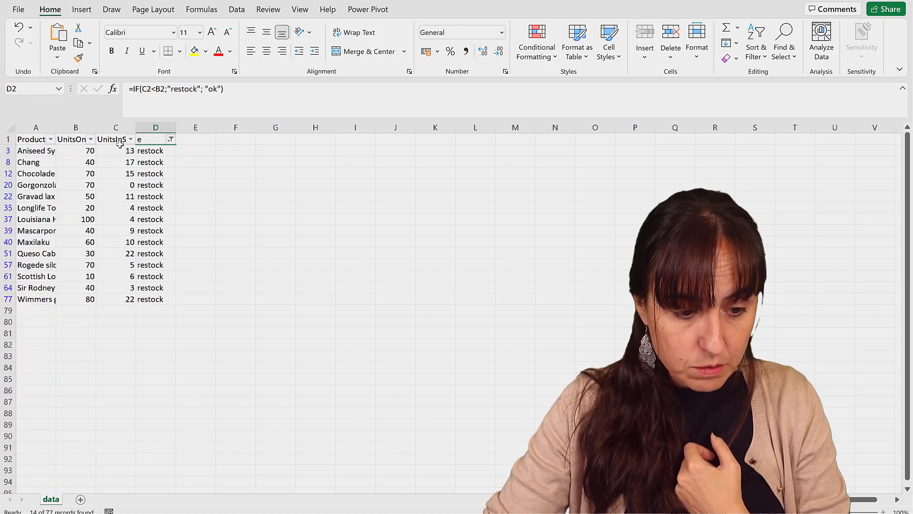
left_click_drag(111, 139, 109, 294)
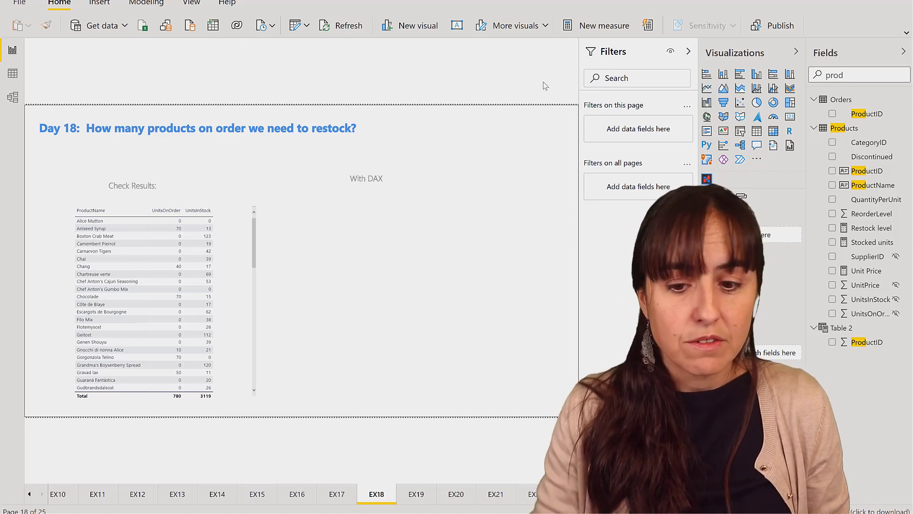
Step: Clear the 'prod' field search and create a new measure in the Solutions table
double_click(861, 75)
key("BackSpace")
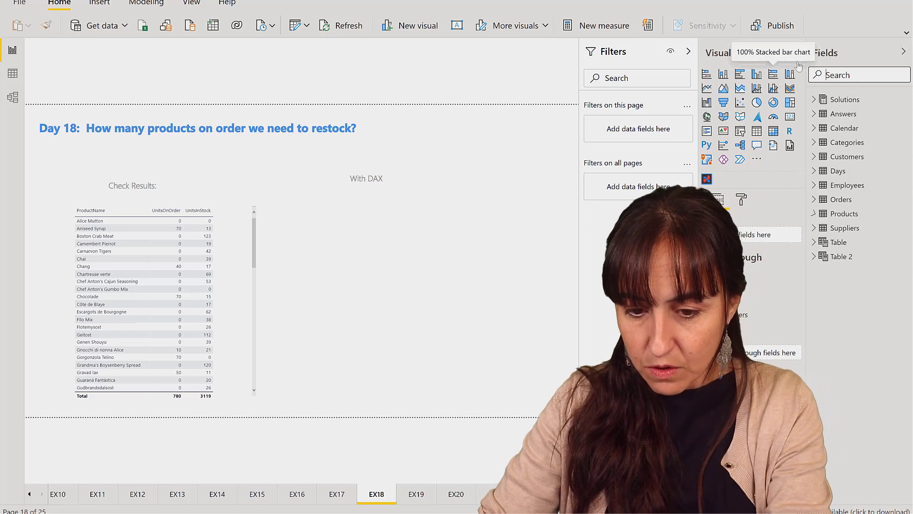
left_click(814, 99)
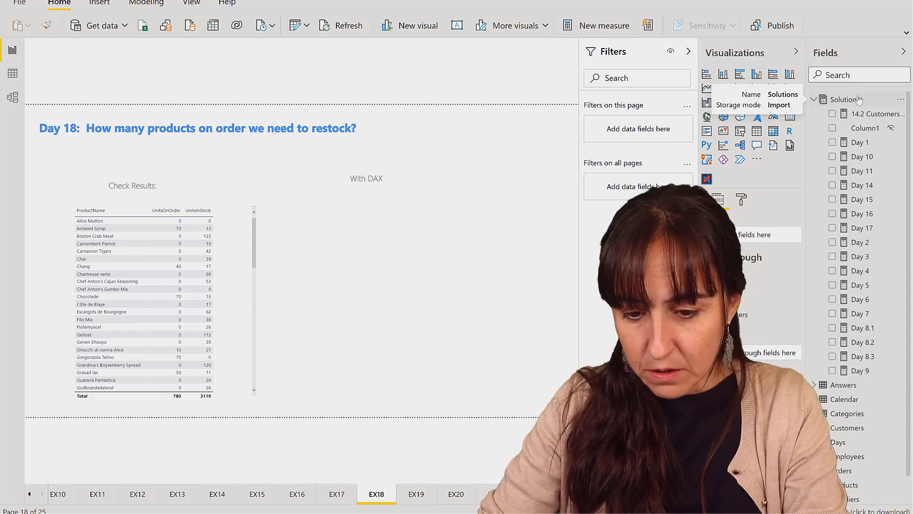
right_click(841, 100)
left_click(822, 108)
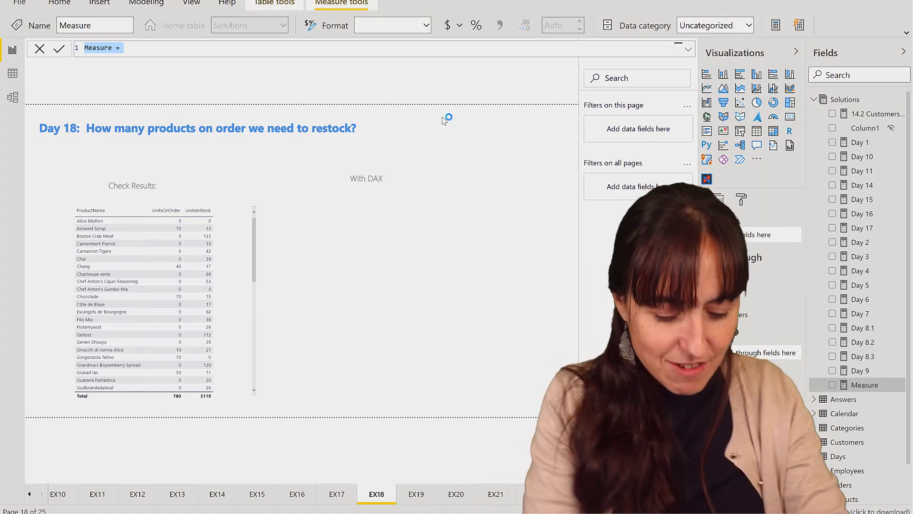
Step: Write 'Day 18 =' followed by CALCULATE(COUNTA(Products[ProductName]), on separate lines
type("Day ")
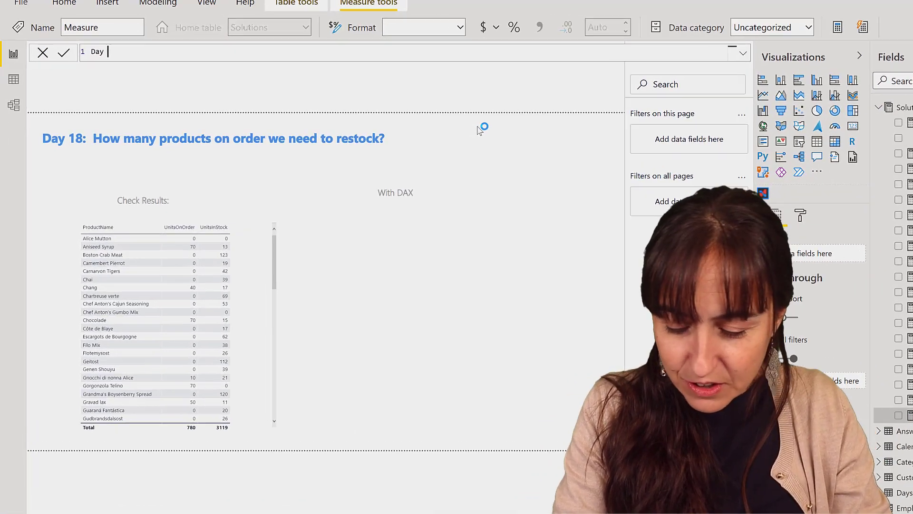
type("18 =")
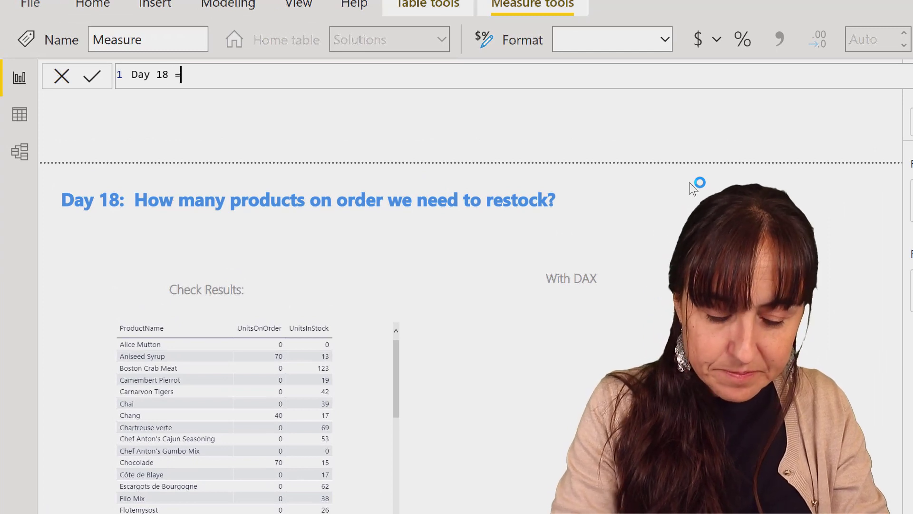
key("shift+Return")
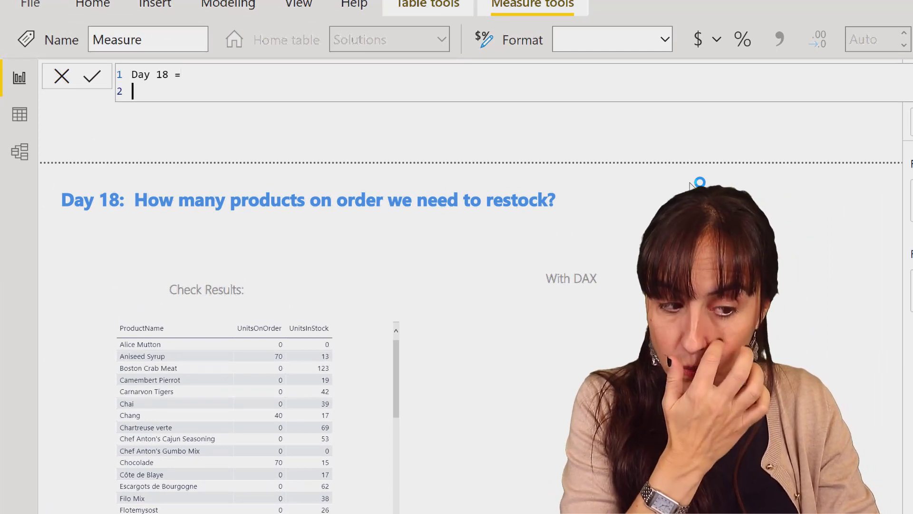
type("CALCULATE(")
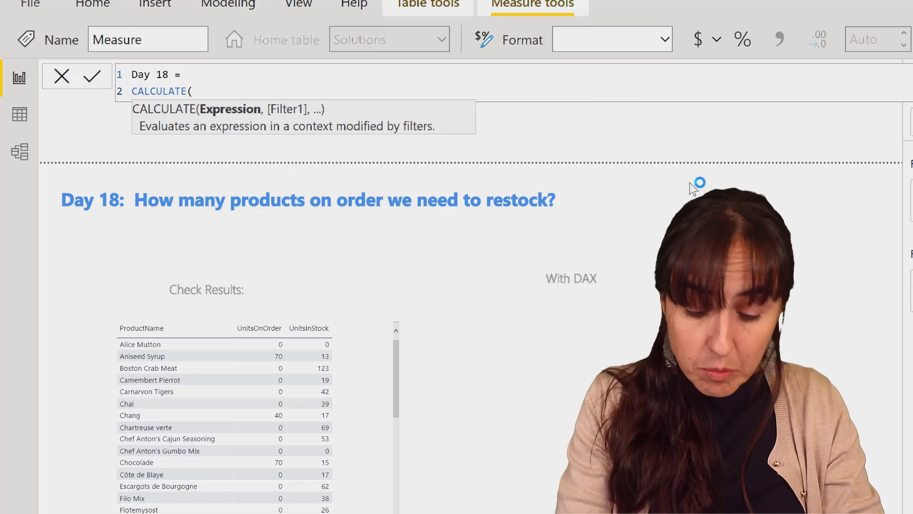
type("counta")
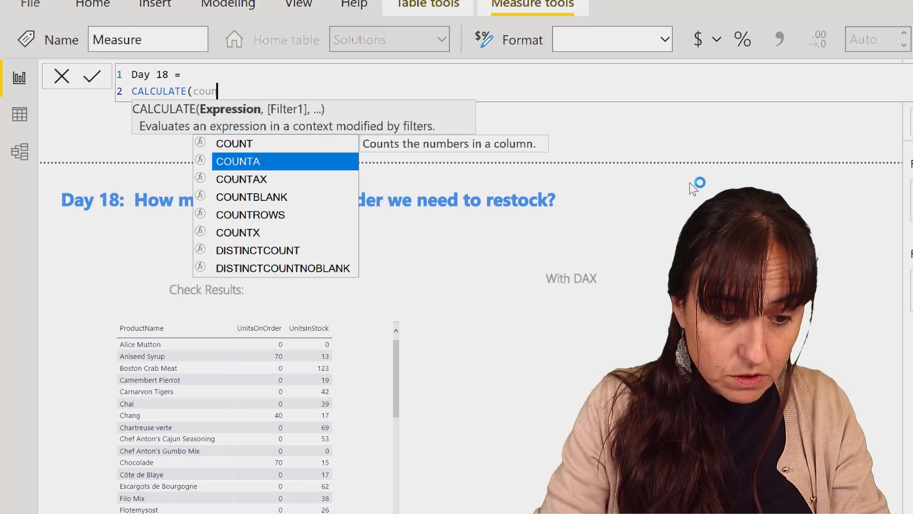
key("Tab")
type("pro")
key("Down")
key("Down")
key("Down")
key("Down")
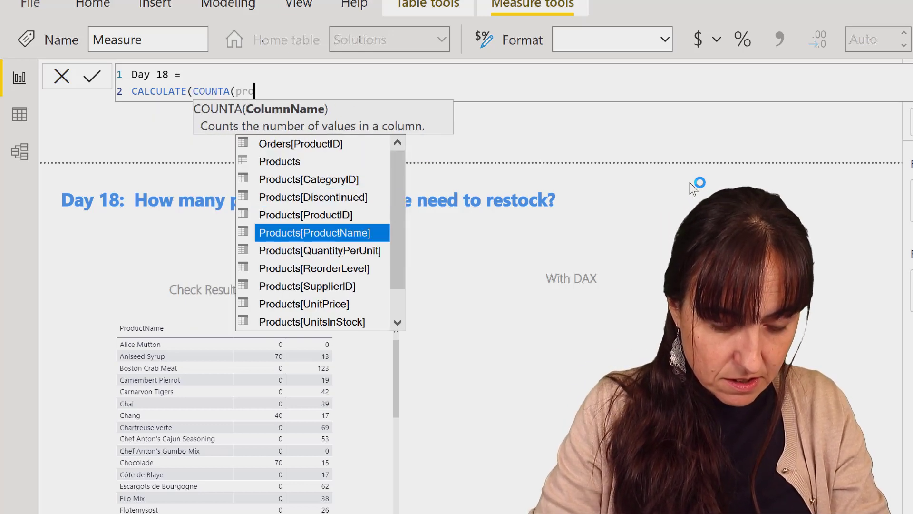
key("Tab")
type("),")
key("shift+Return")
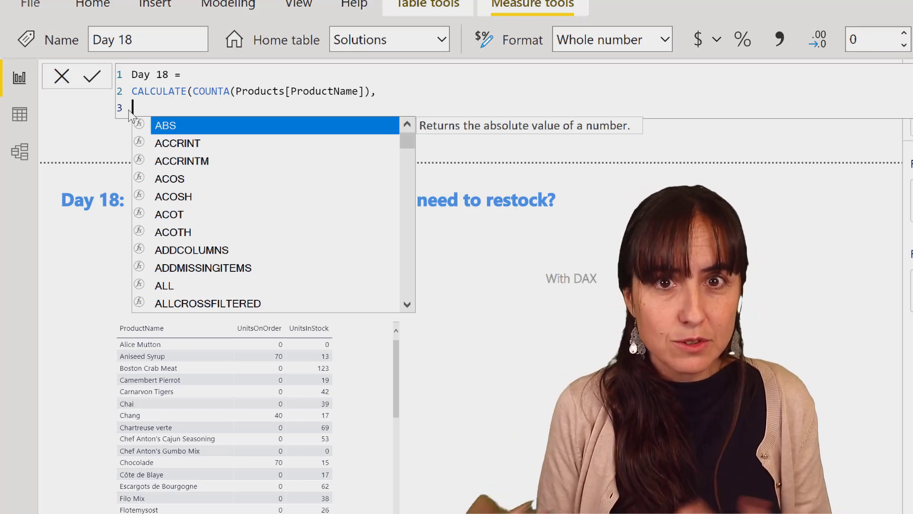
Step: Add the filter argument FILTER(Products, [Stocked units]<[ordered Units]) to close the formula
type("FILTER(")
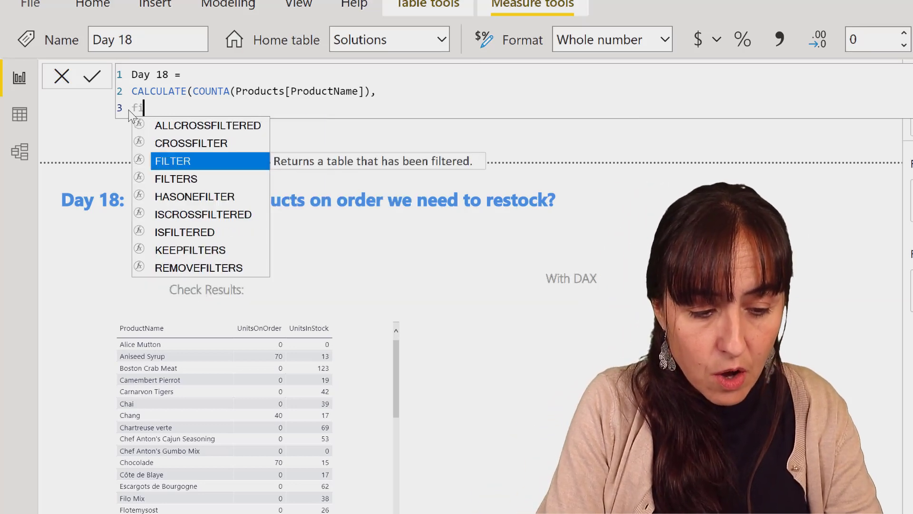
type("Products")
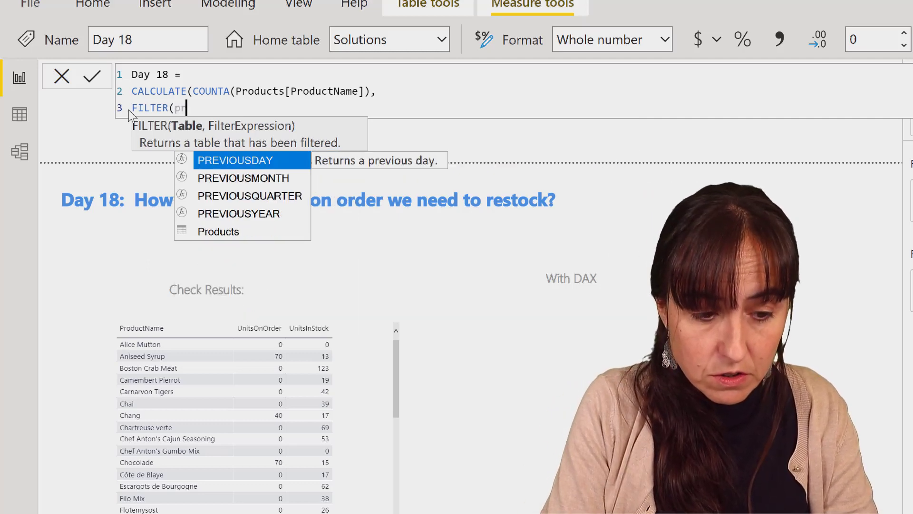
type(",")
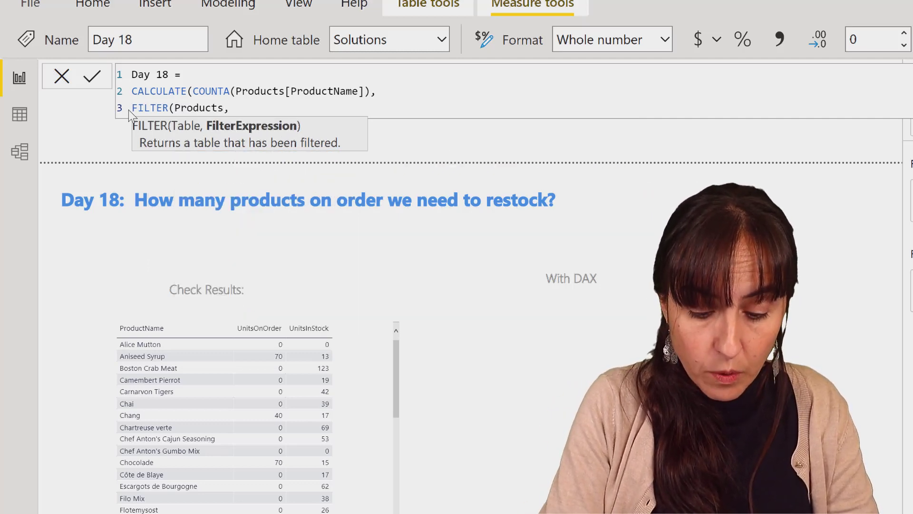
type(" [sto")
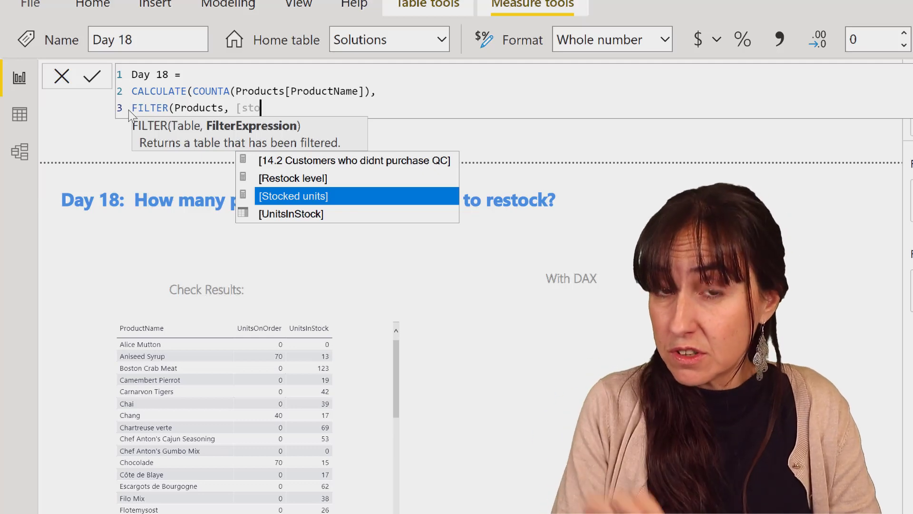
key("Tab")
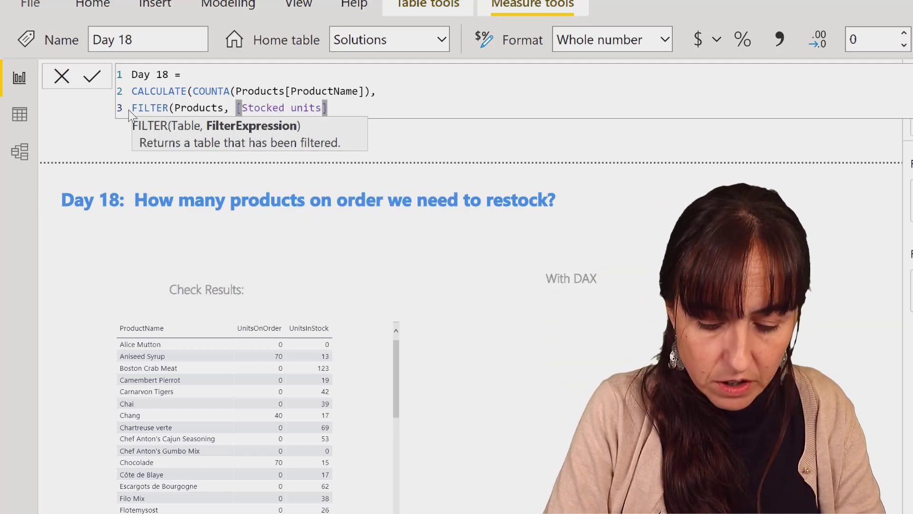
type("<")
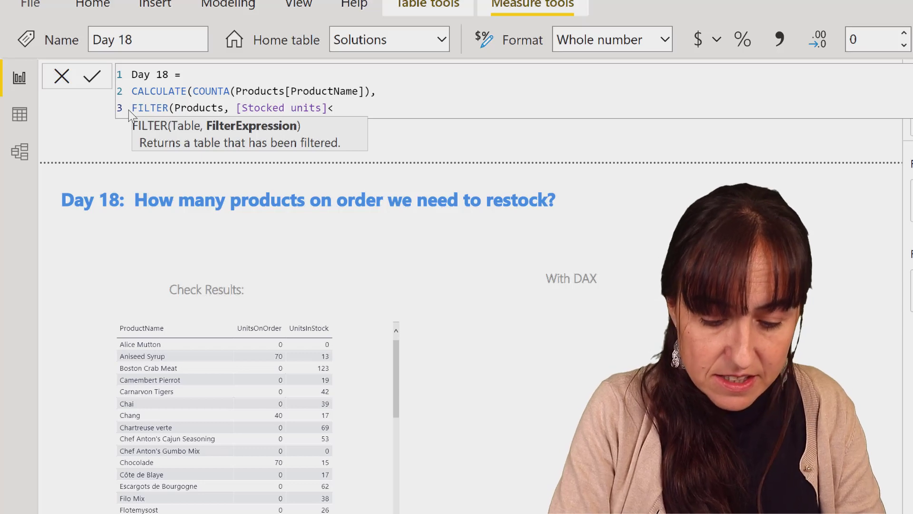
type("[ord")
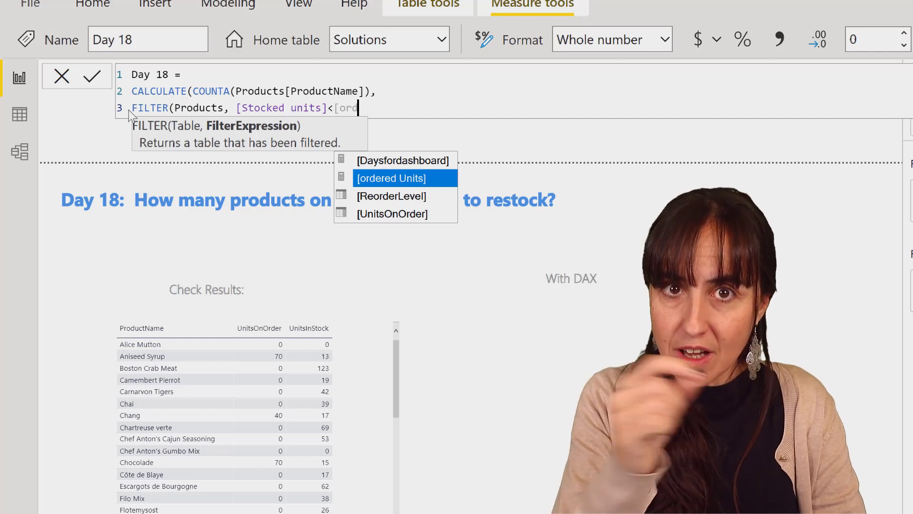
key("Tab")
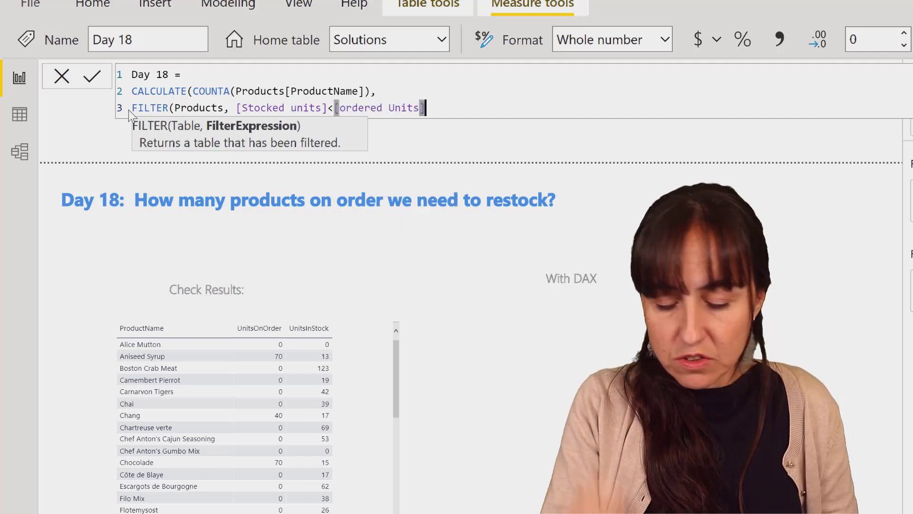
type(")")
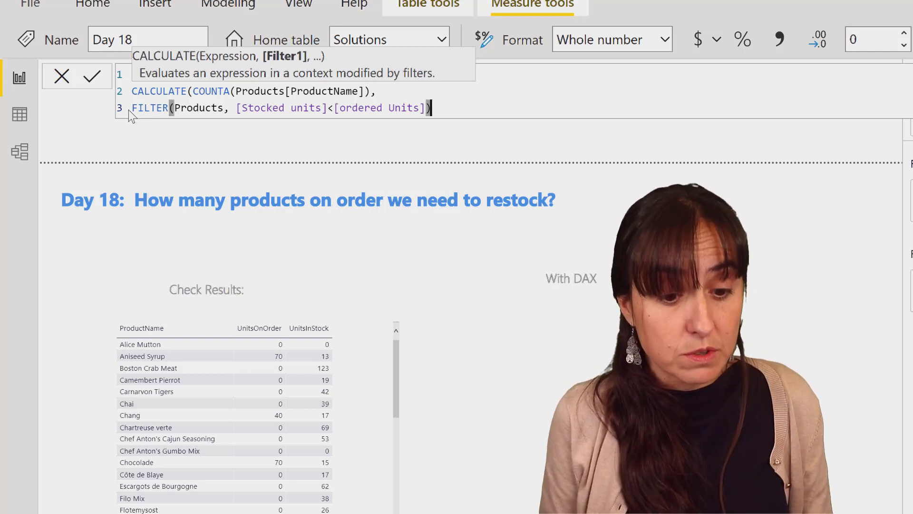
key("Escape")
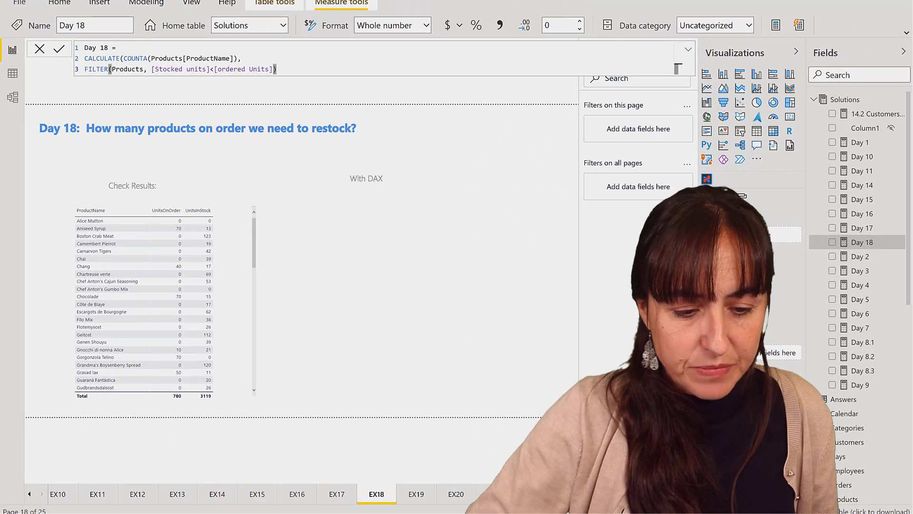
Step: Place the Day 18 measure on the page as a card showing 14, moved and shrunk
left_click(465, 168)
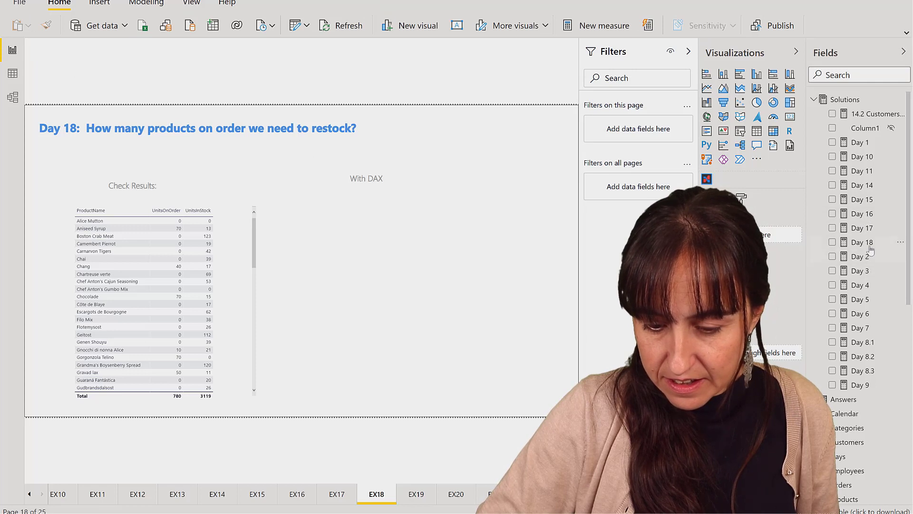
left_click_drag(861, 242, 409, 280)
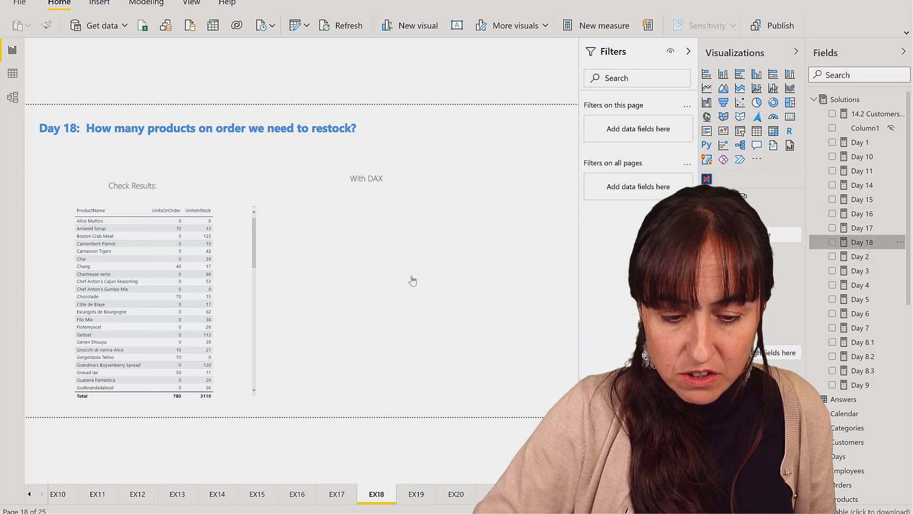
left_click(790, 117)
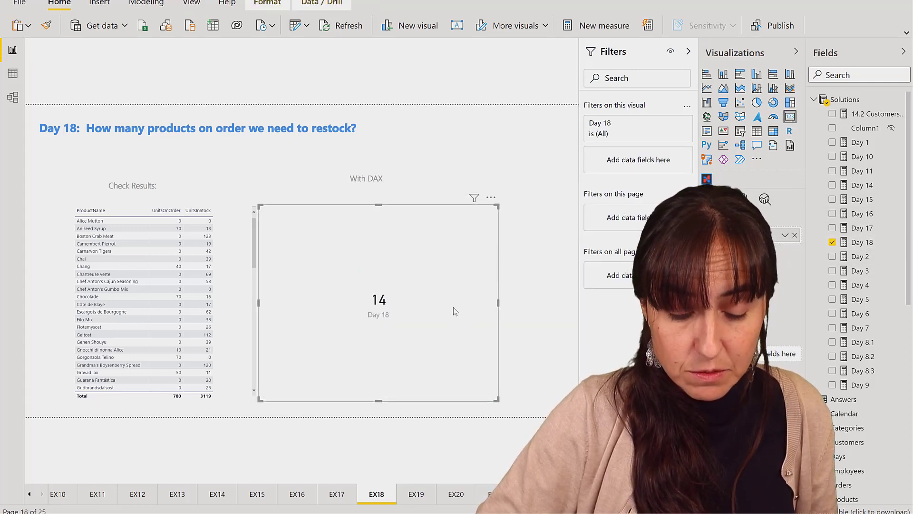
left_click_drag(459, 308, 502, 300)
left_click_drag(541, 392, 480, 307)
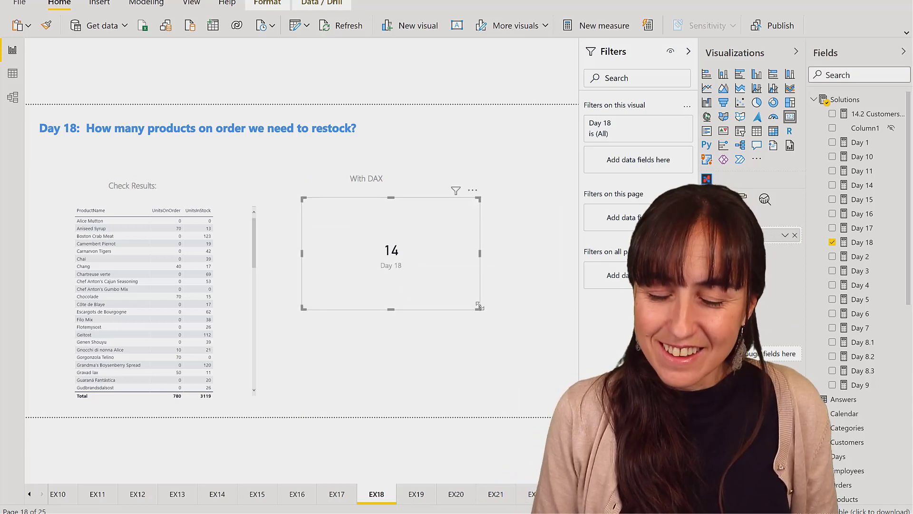